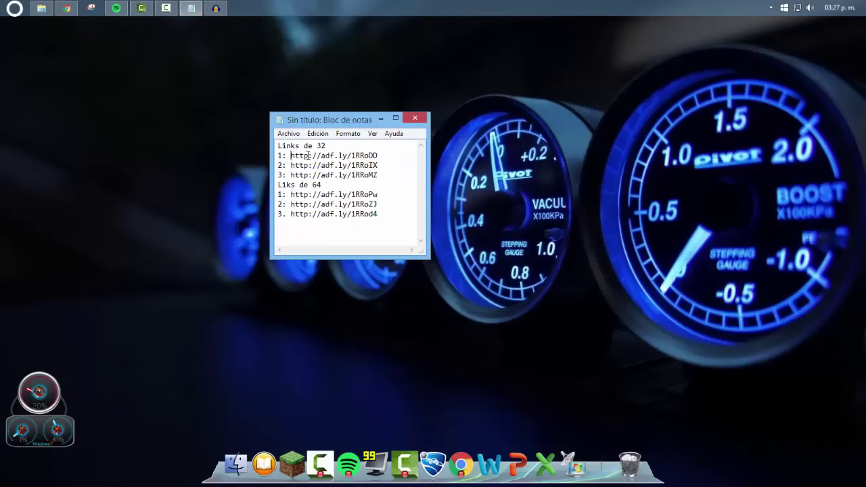
left_click_drag(293, 155, 377, 155)
right_click(371, 158)
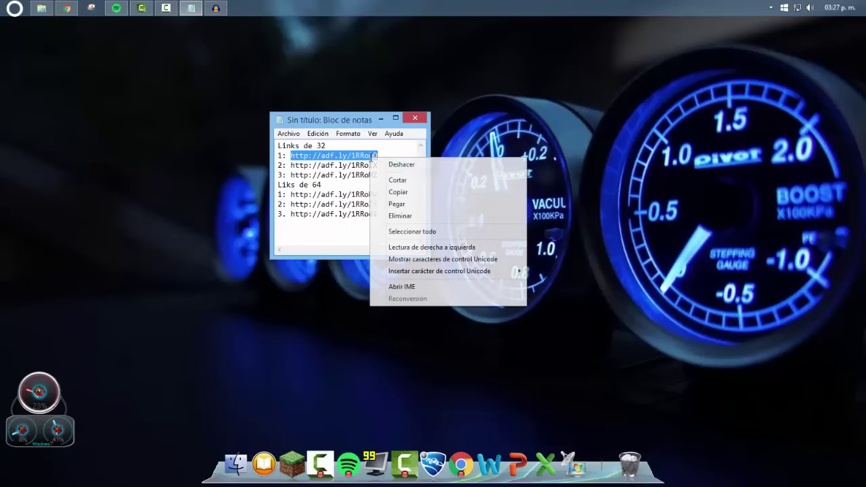
left_click(392, 192)
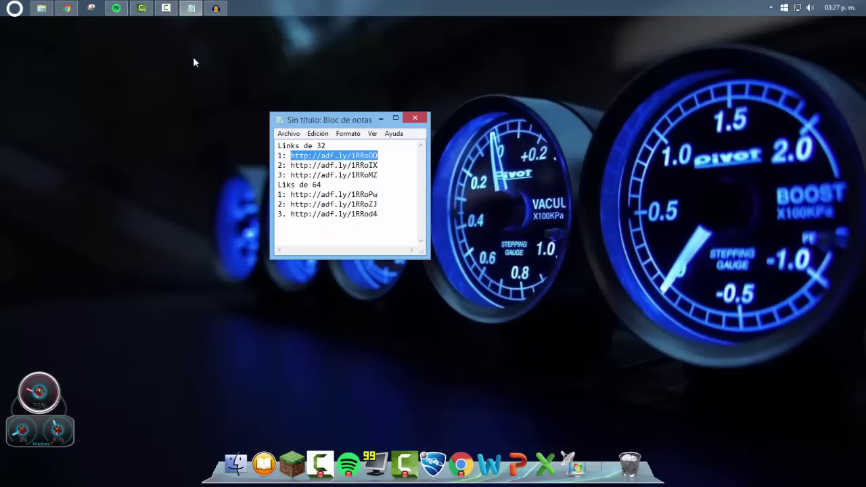
left_click(66, 8)
left_click(326, 23)
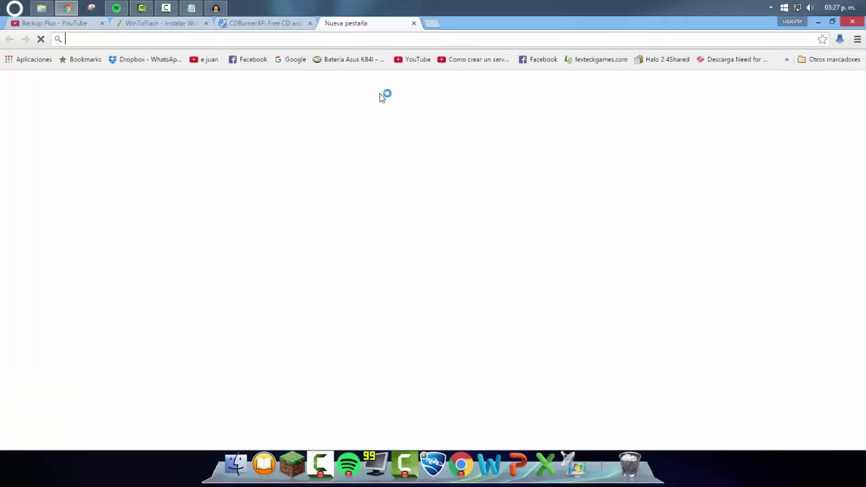
key("ctrl+v")
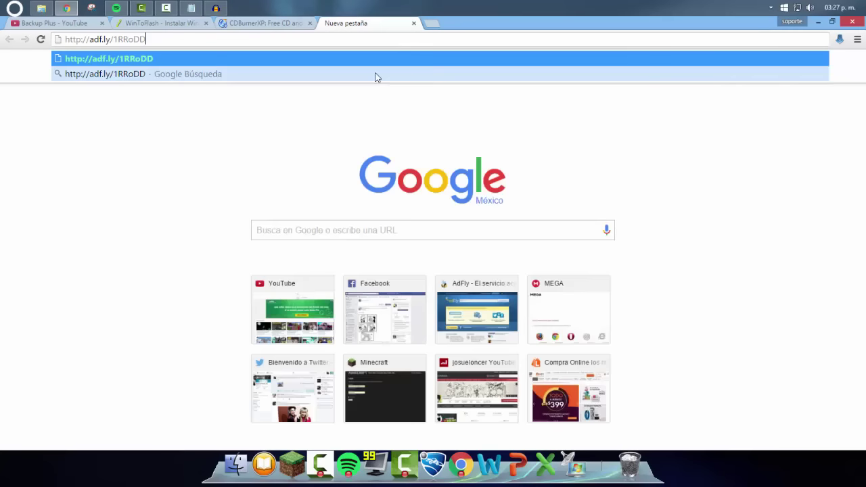
key("Return")
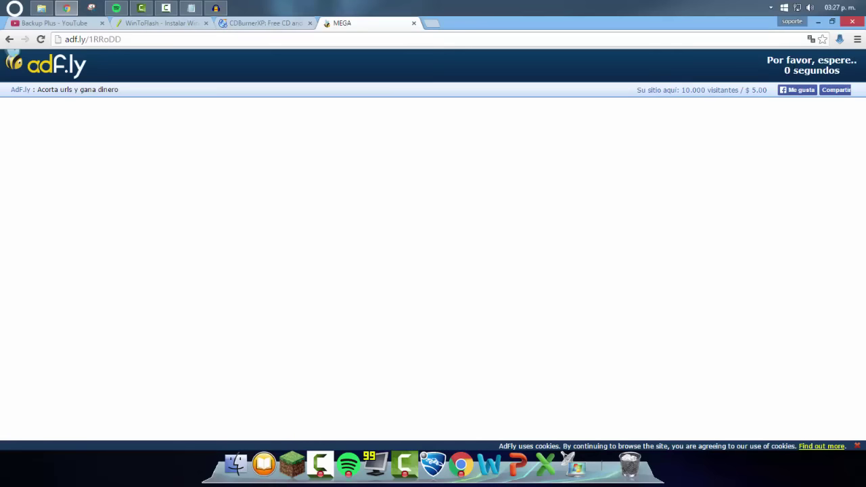
Skip the AdF.ly ad, start downloading WIN7LIT3x32.part1.rar from MEGA through the browser, and close that tab
left_click(799, 69)
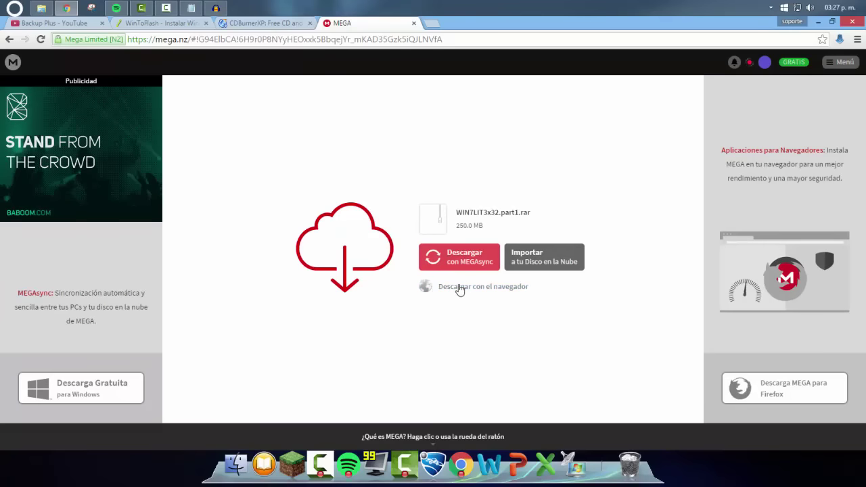
left_click(458, 287)
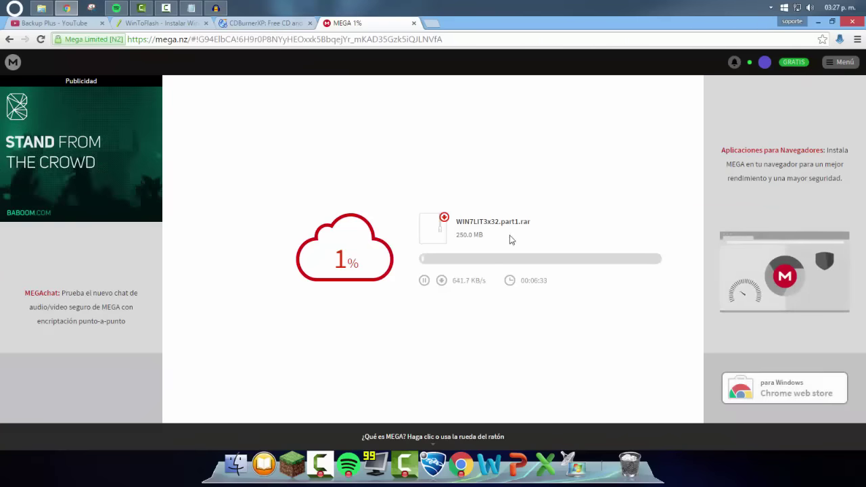
key("ctrl+w")
key("super+d")
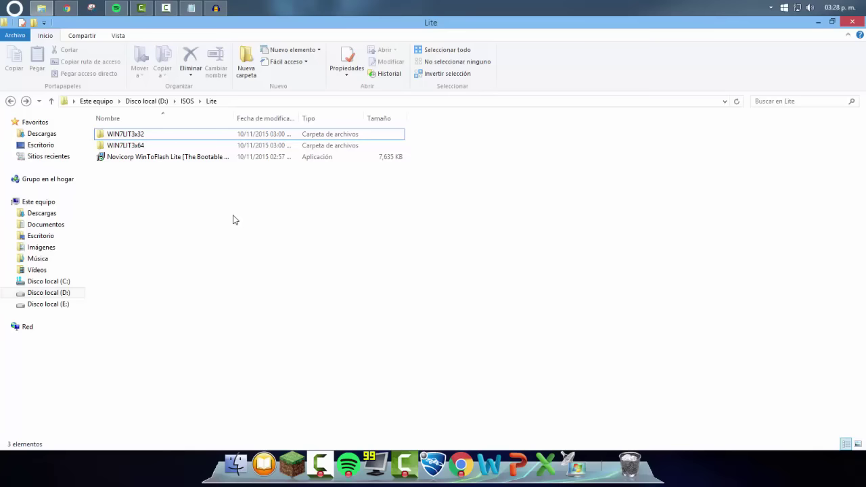
Extract WIN7LIT3x32.part1.rar from the WIN7LIT3x32 folder into a WIN7LIT3x32 subfolder and open that subfolder
double_click(186, 138)
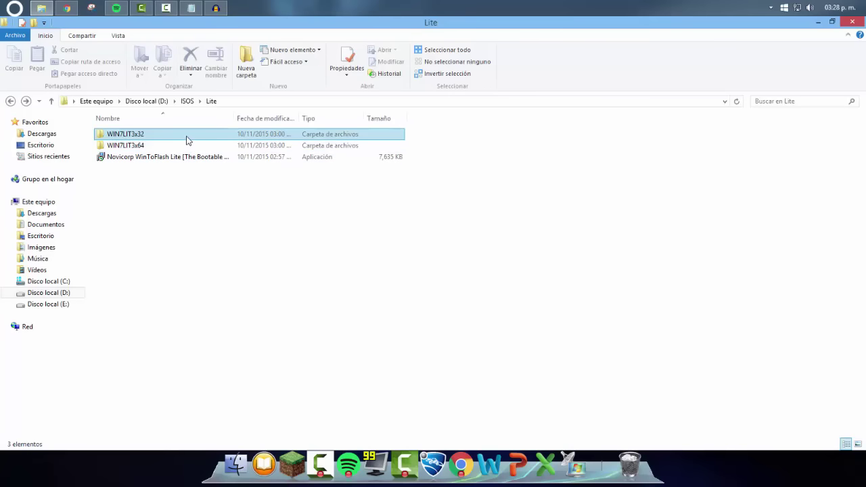
left_click_drag(188, 140, 228, 146)
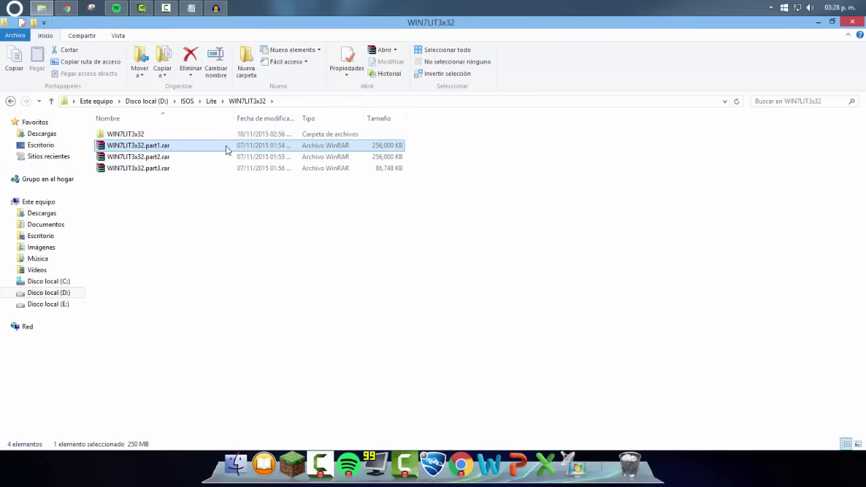
right_click(228, 145)
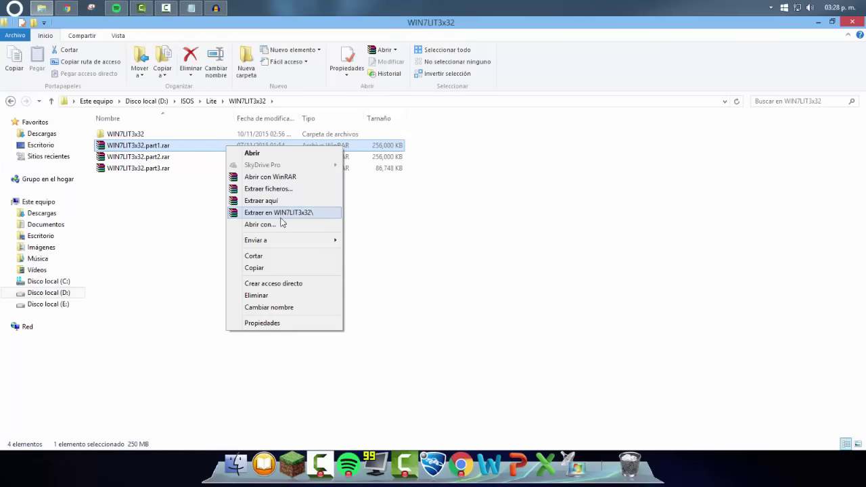
left_click(296, 217)
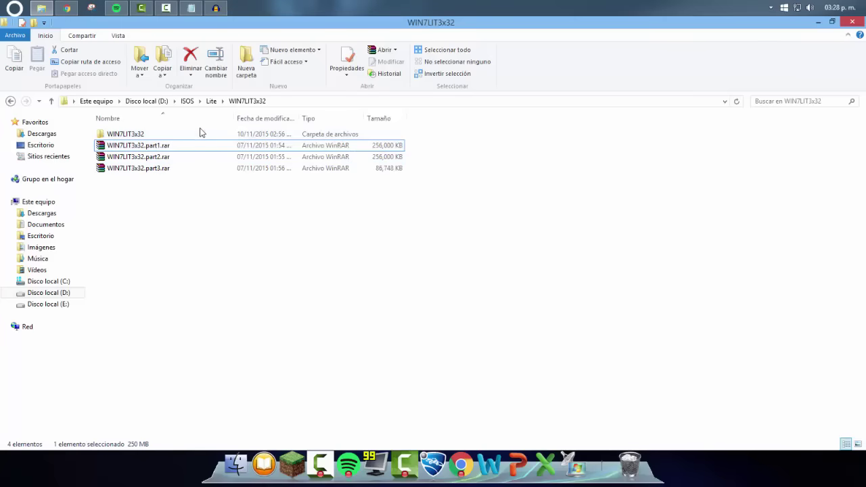
left_click(169, 134)
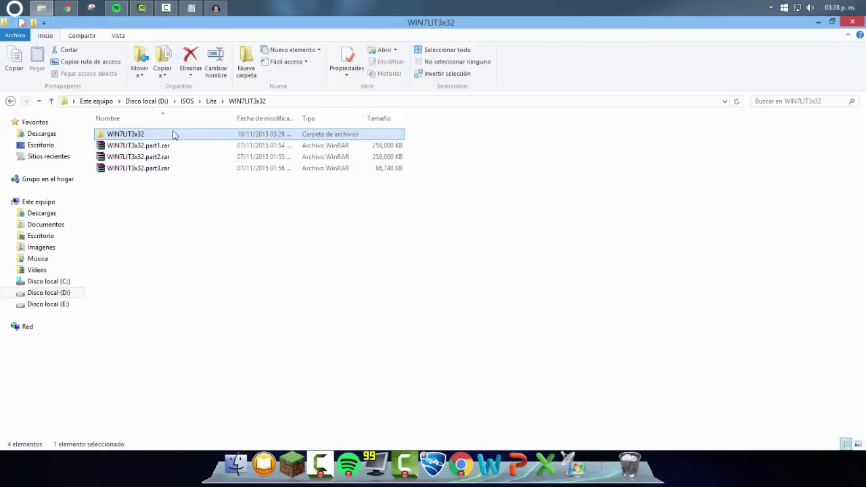
double_click(174, 134)
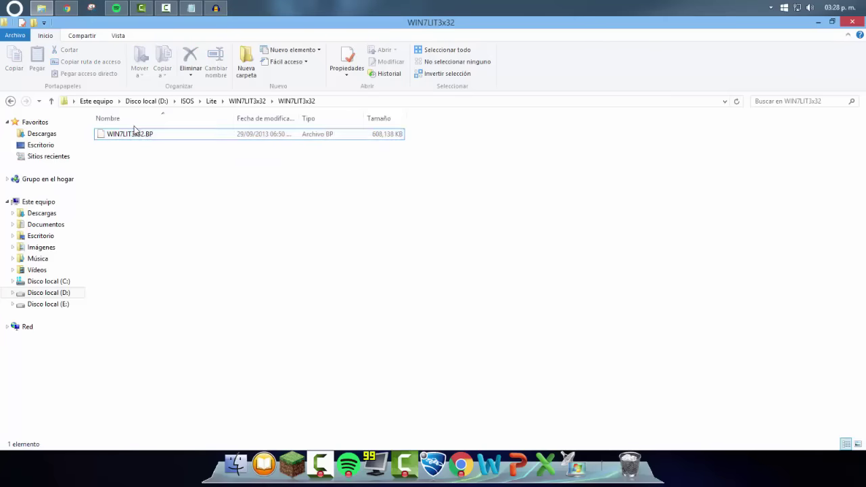
left_click(150, 134)
right_click(227, 140)
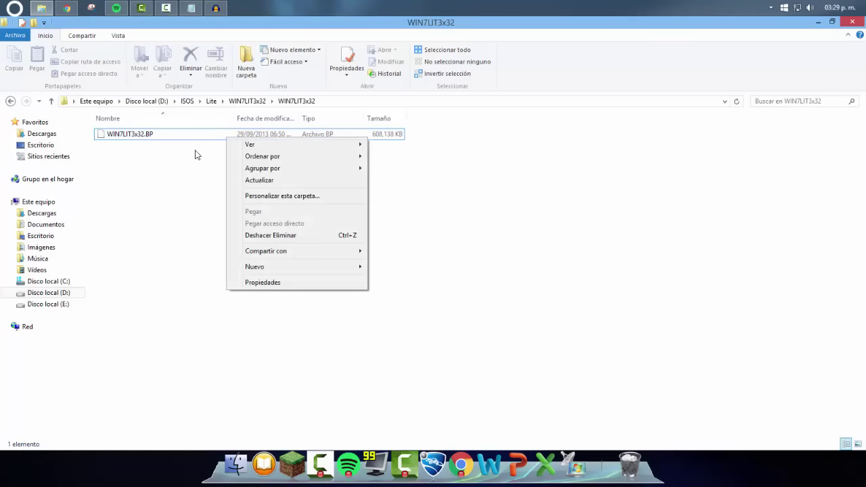
left_click(175, 169)
right_click(180, 165)
left_click(219, 209)
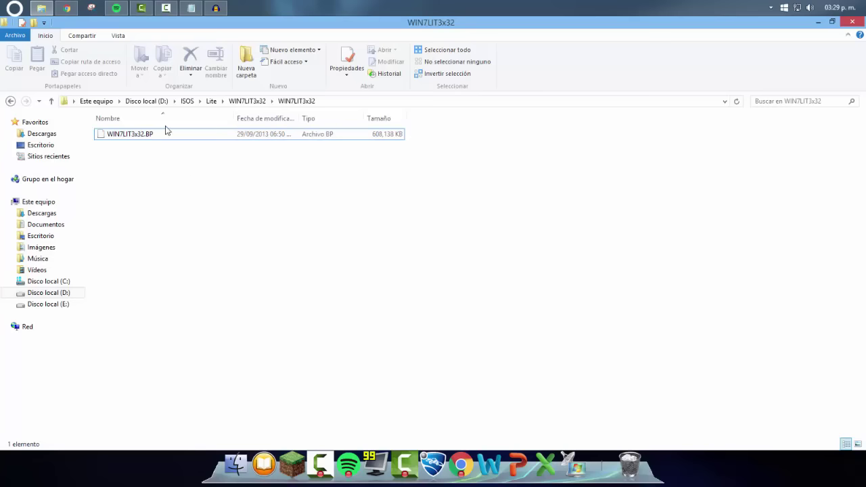
left_click(230, 136)
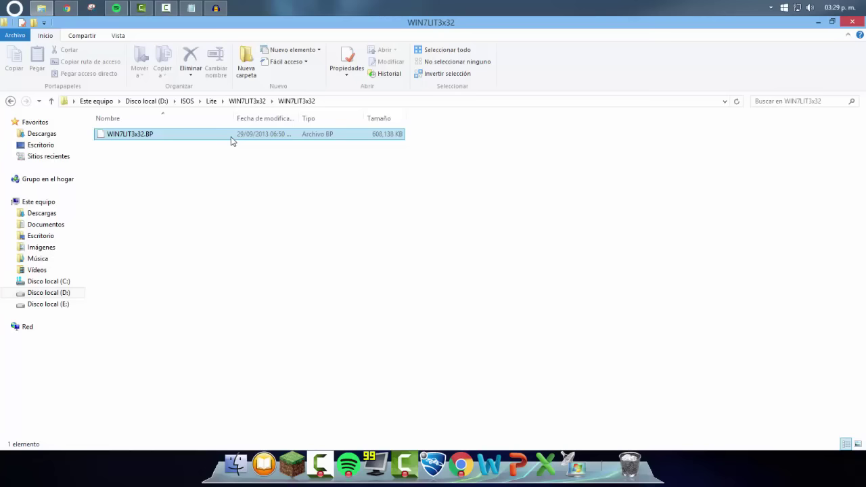
Rename the extracted WIN7LIT3x32.BP file to WIN7LIT3x32.iso and accept the extension change
left_click(151, 135)
right_click(151, 135)
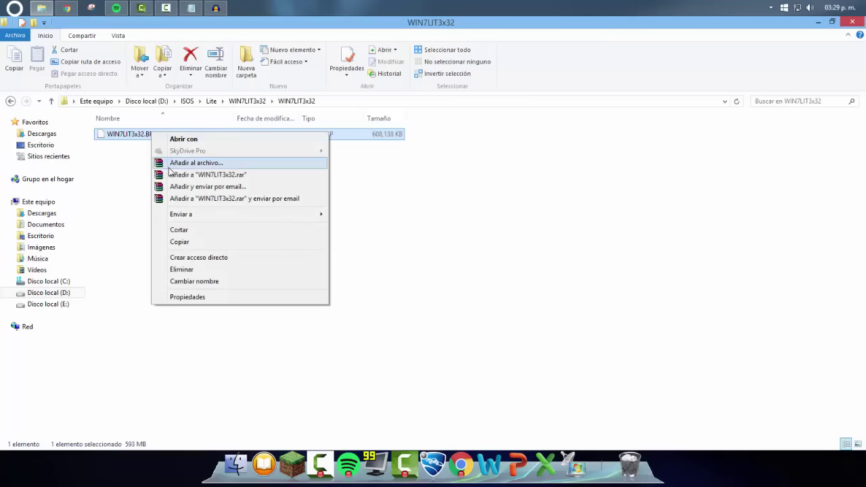
left_click(191, 281)
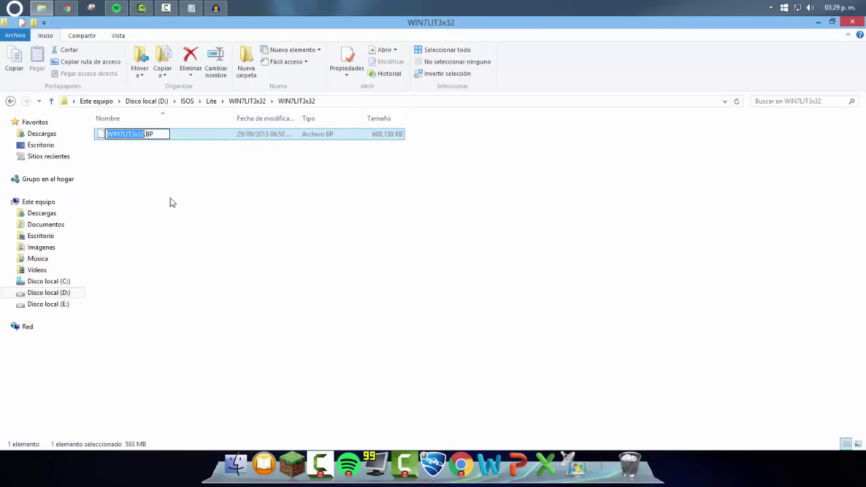
left_click(161, 134)
key("BackSpace")
key("BackSpace")
type("iso")
key("Return")
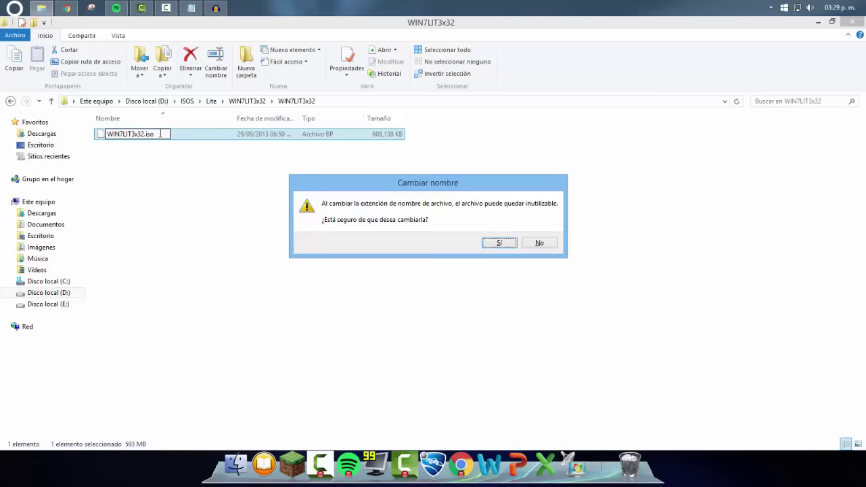
key("Return")
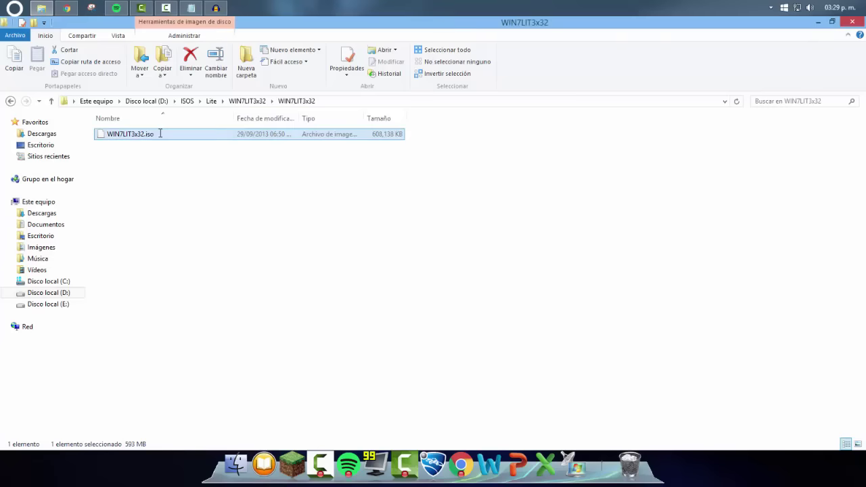
left_click(195, 201)
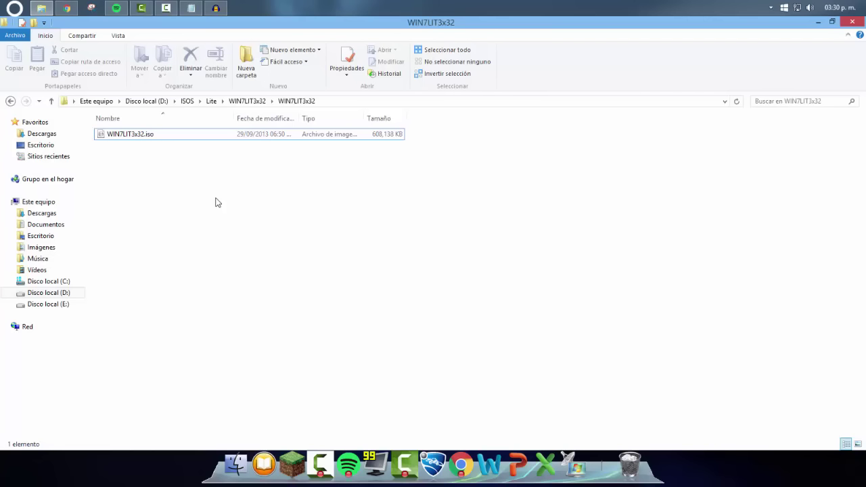
right_click(195, 137)
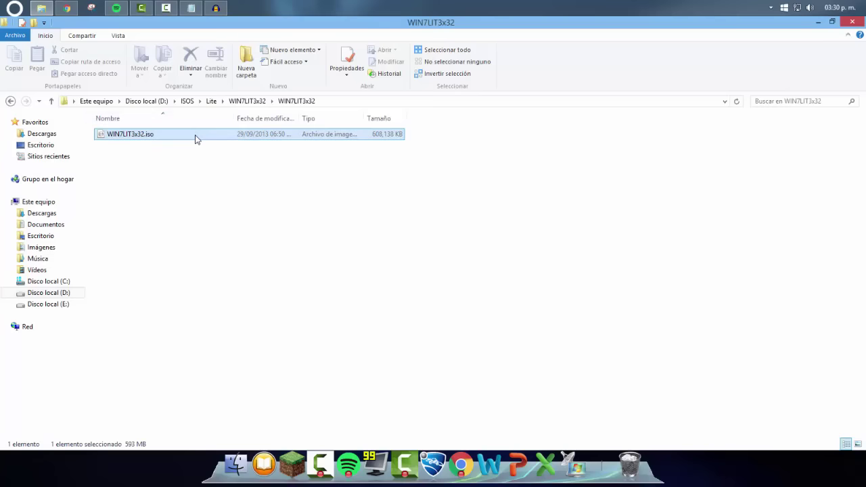
left_click(199, 141)
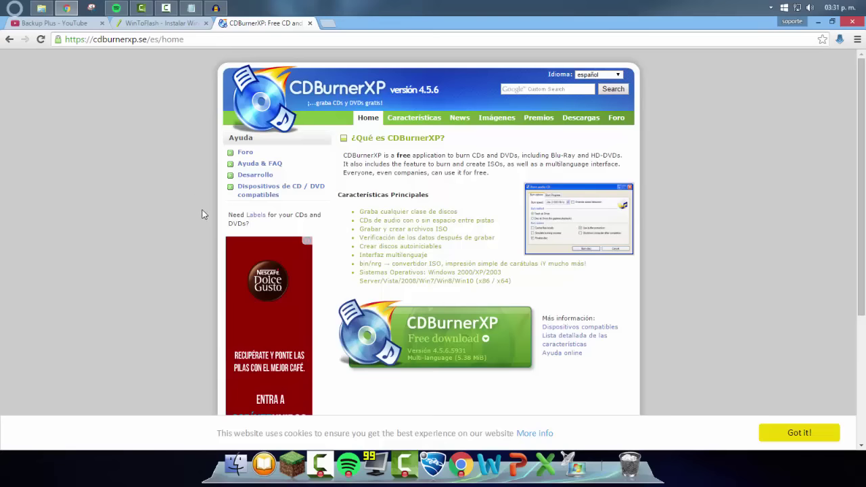
Download the free CDBurnerXP installer from its website and keep the file despite the browser's safety prompt
left_click(406, 327)
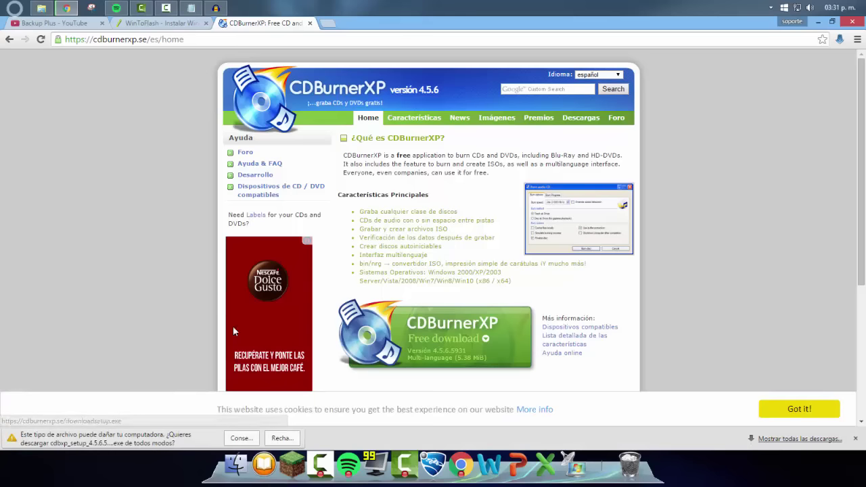
left_click(241, 437)
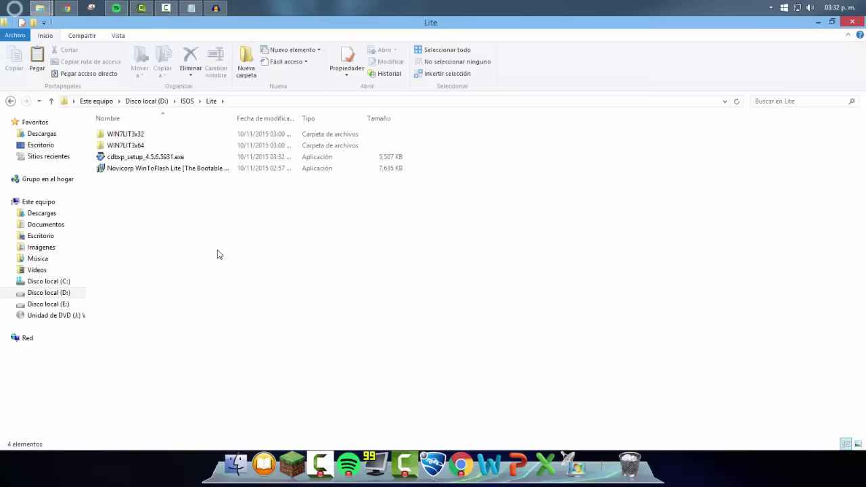
Launch the cdbxp_setup_4.5.6.5931.exe installer from the Lite folder and accept its license agreement
left_click(146, 160)
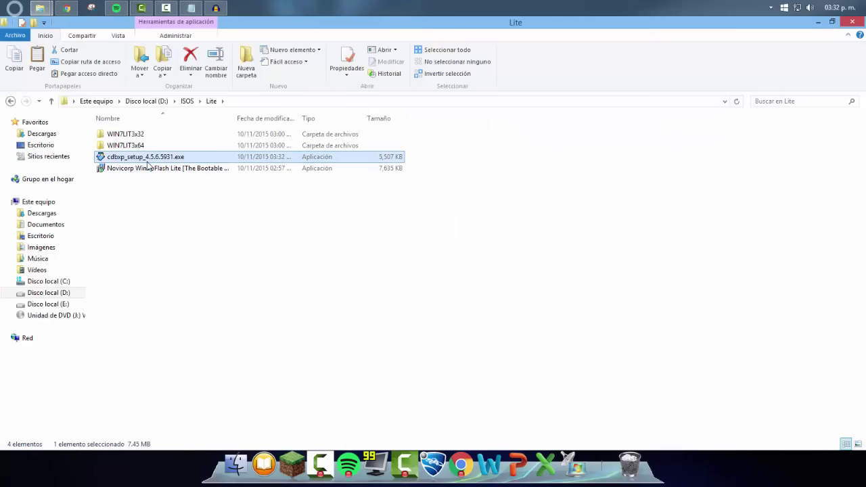
right_click(147, 165)
left_click(203, 181)
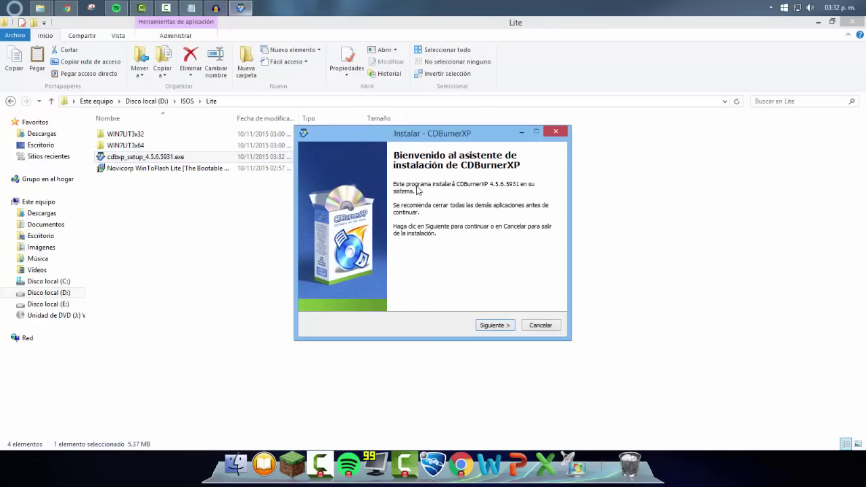
left_click(501, 327)
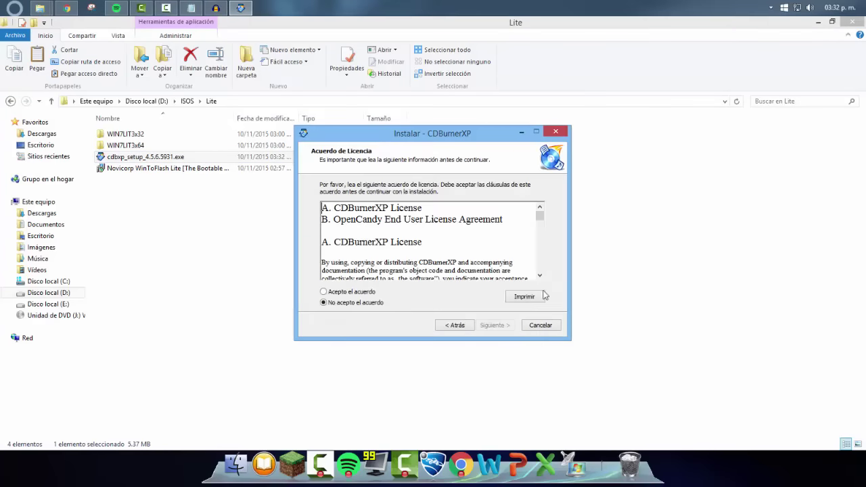
left_click(357, 292)
left_click(487, 330)
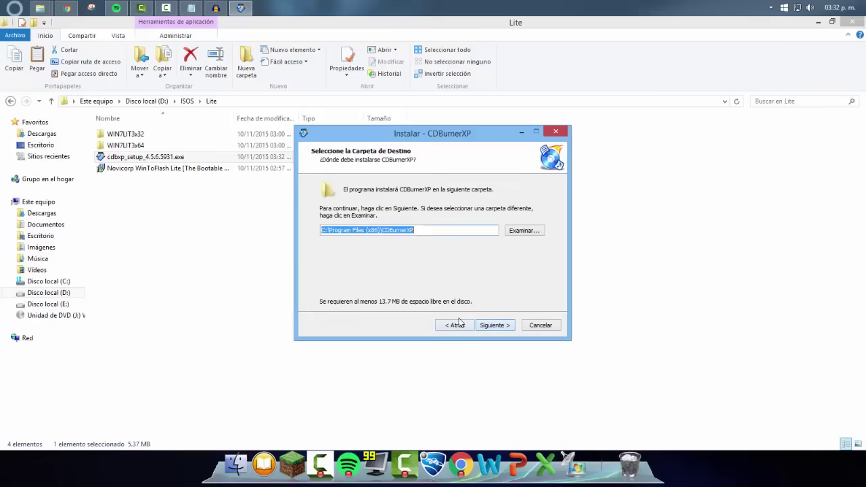
Install CDBurnerXP in the default folder C:\Program Files (x86)\CDBurnerXP with the default options, declining the Wajam offer
left_click(488, 329)
left_click(487, 330)
left_click(486, 326)
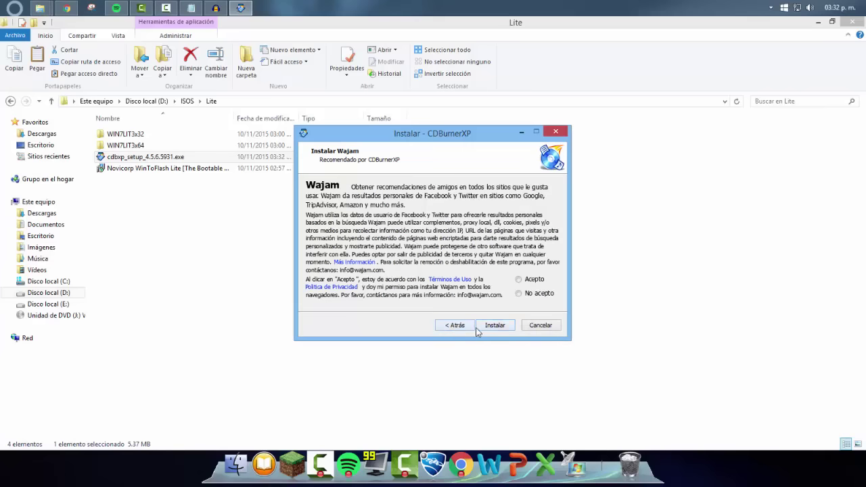
left_click(519, 293)
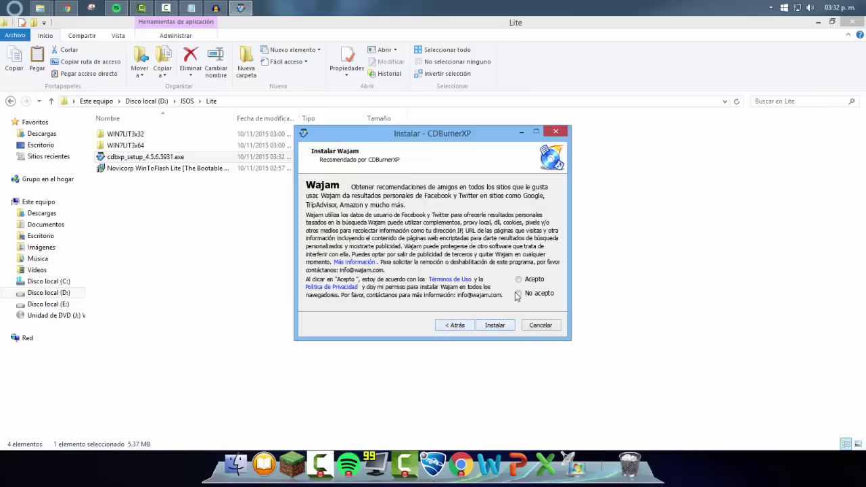
left_click(495, 325)
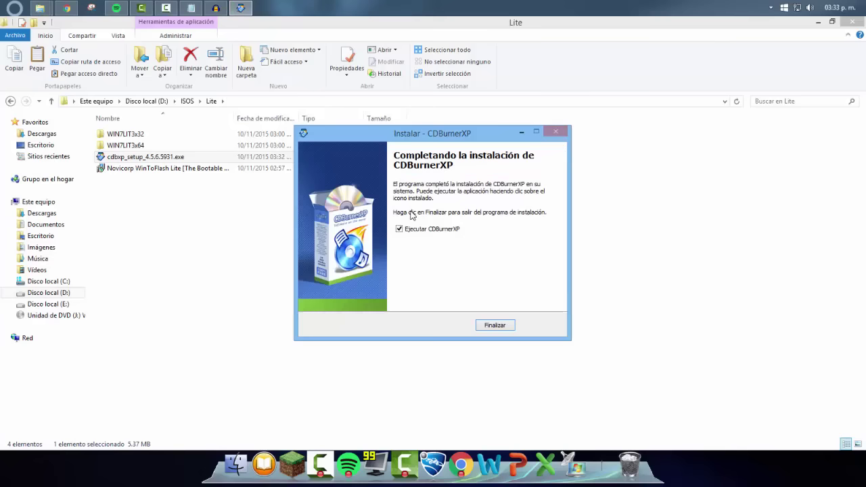
Finish the setup with CDBurnerXP set to run and confirm español (México) as its language
left_click(509, 329)
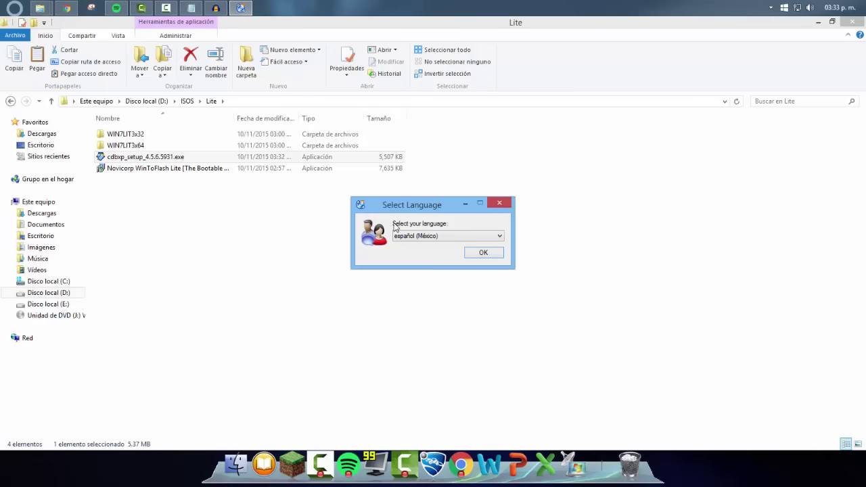
left_click(484, 254)
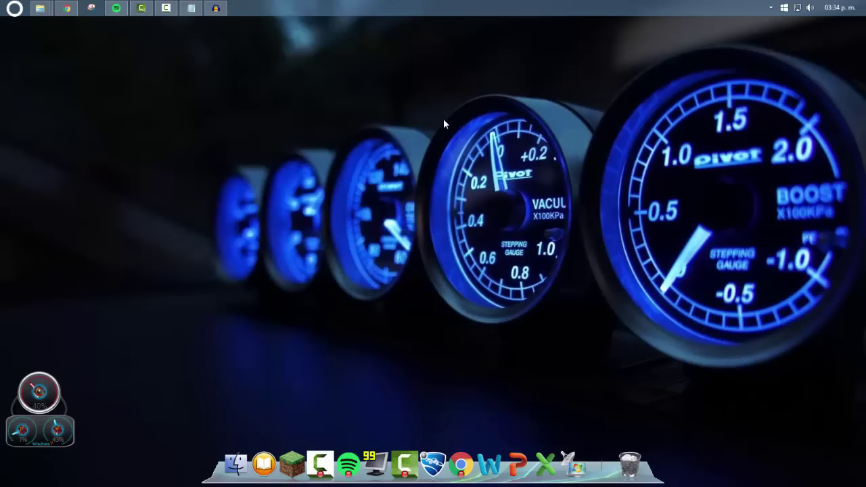
Download WinToFlash 1.4.0000 over HTTP from wintoflash.com and keep the installer despite the browser's safety prompt
mouse_move(40, 8)
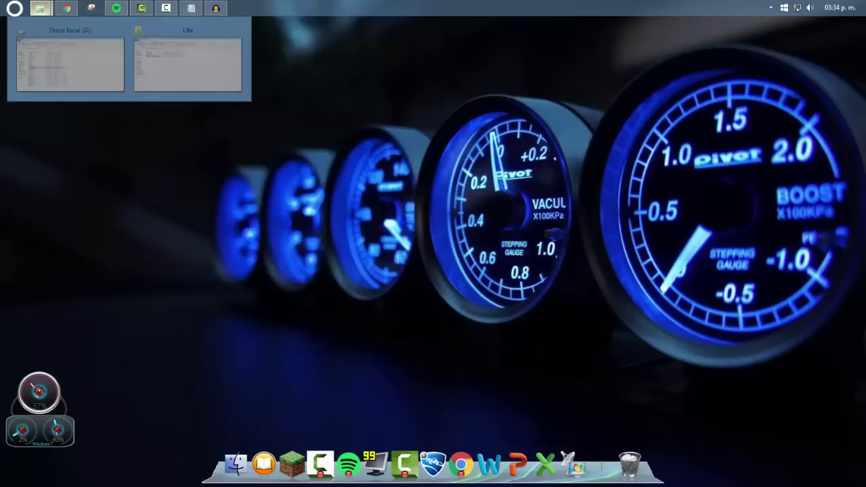
left_click(161, 89)
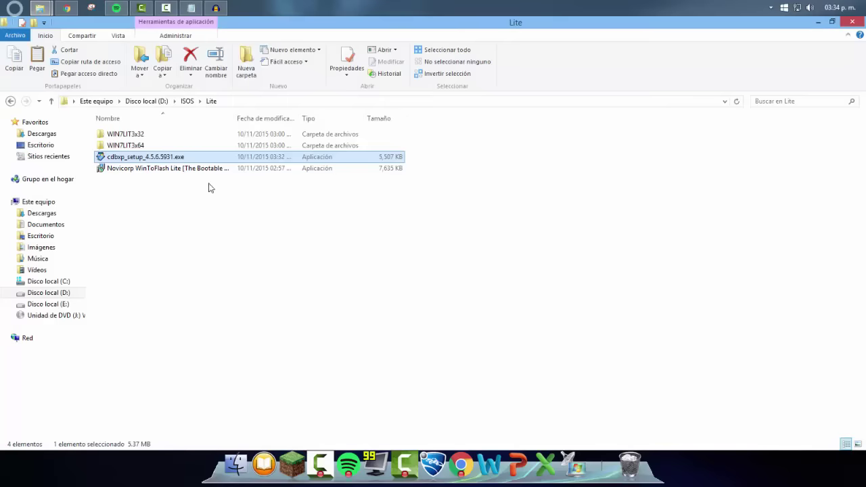
left_click(66, 8)
left_click(134, 27)
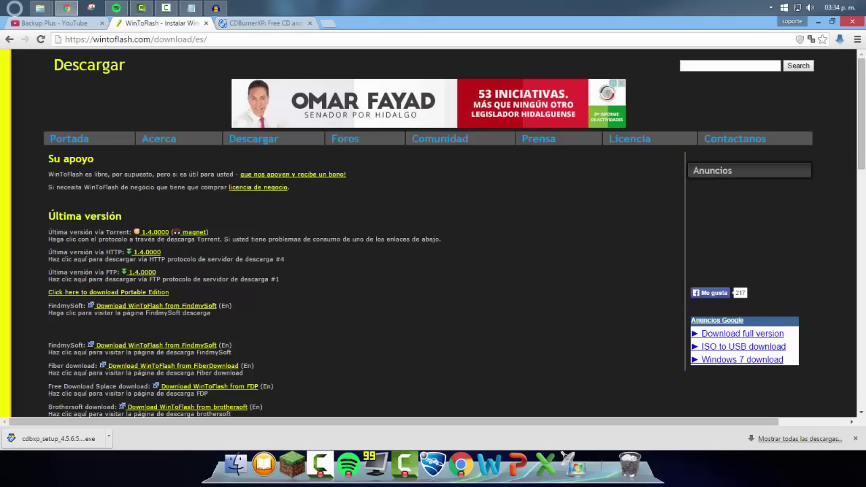
scroll(98, 171, "down", 3)
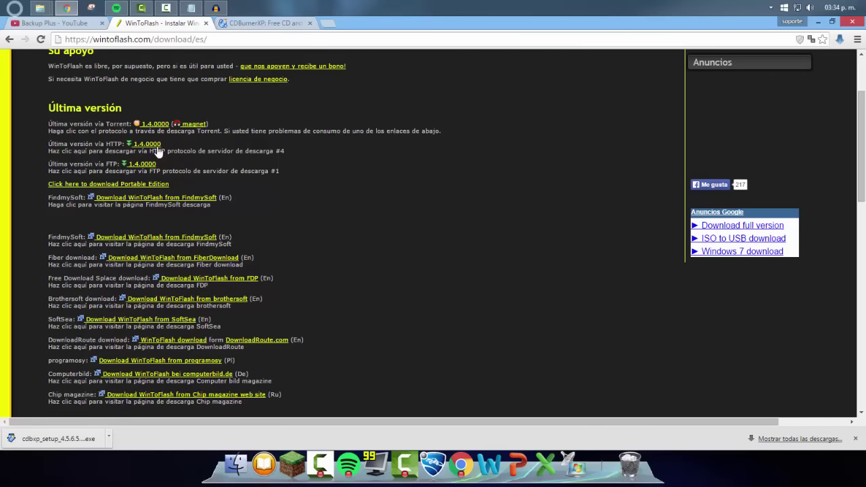
left_click(155, 144)
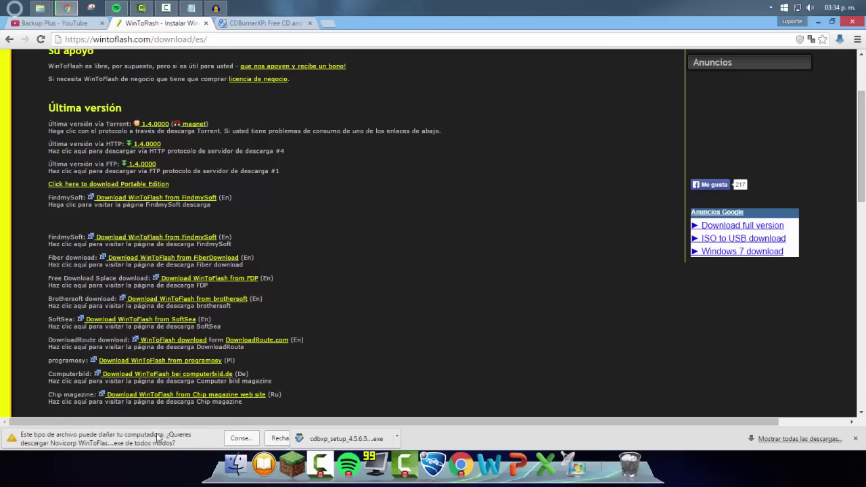
left_click(226, 437)
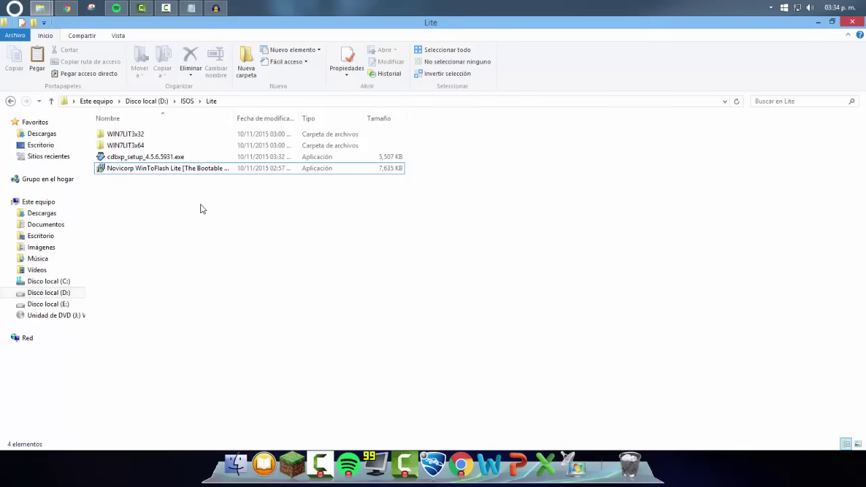
Install Novicorp WinToFlash Lite from the Lite folder into C:\Program Files (x86)\Novicorp WinToFlash with a desktop icon, and launch it on finishing
left_click(201, 173)
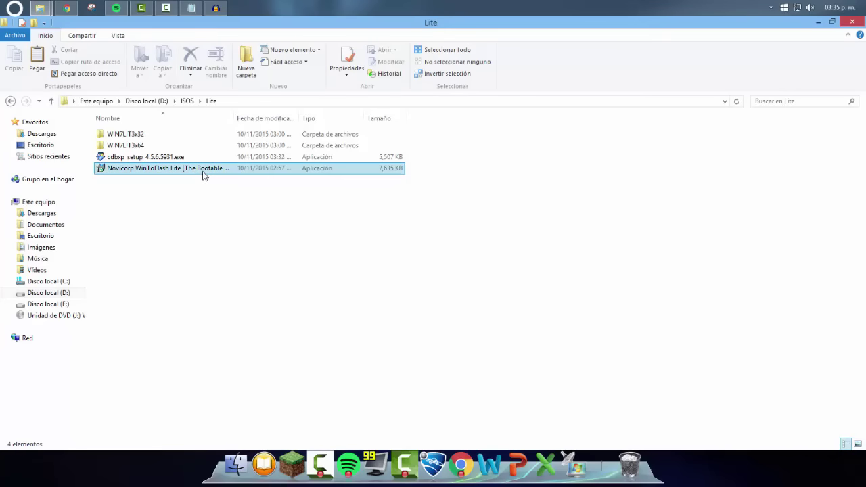
right_click(205, 171)
left_click(223, 188)
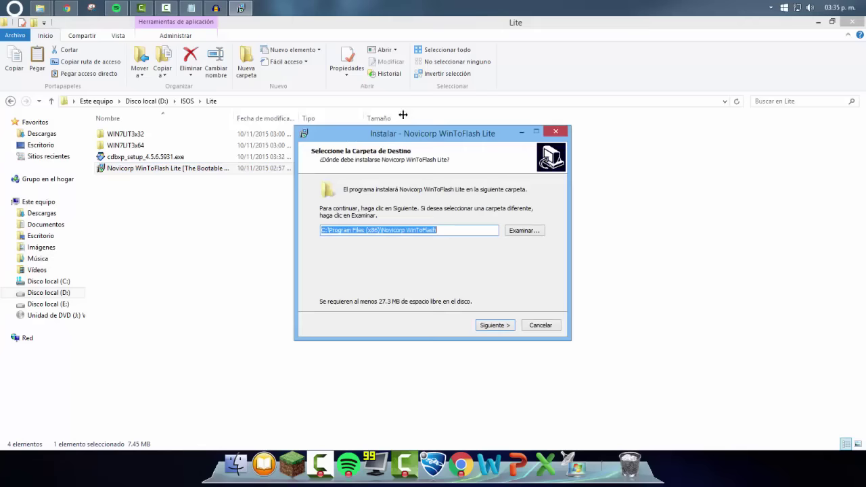
left_click(496, 325)
left_click(496, 326)
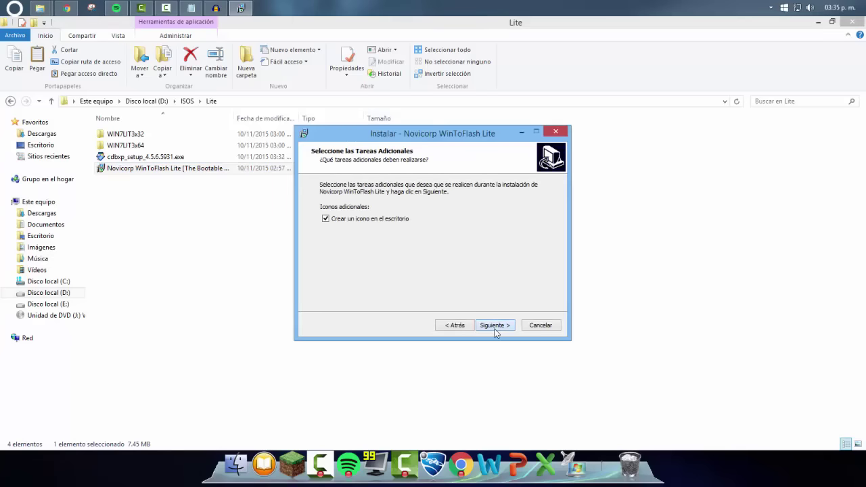
left_click(494, 325)
left_click(508, 327)
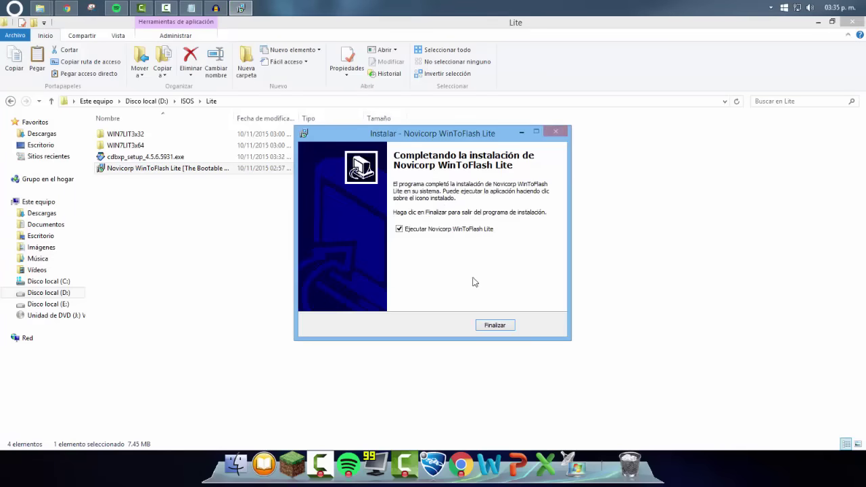
left_click(494, 326)
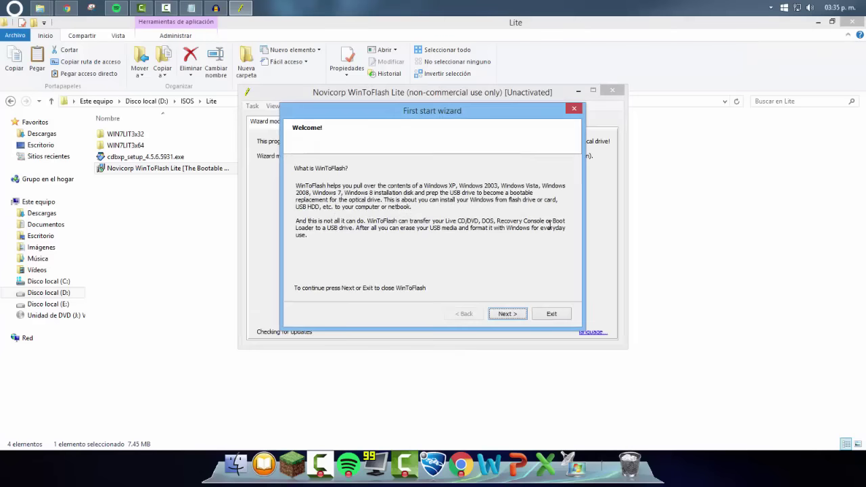
Accept the EULA in the first start wizard and choose the Free License
left_click(506, 314)
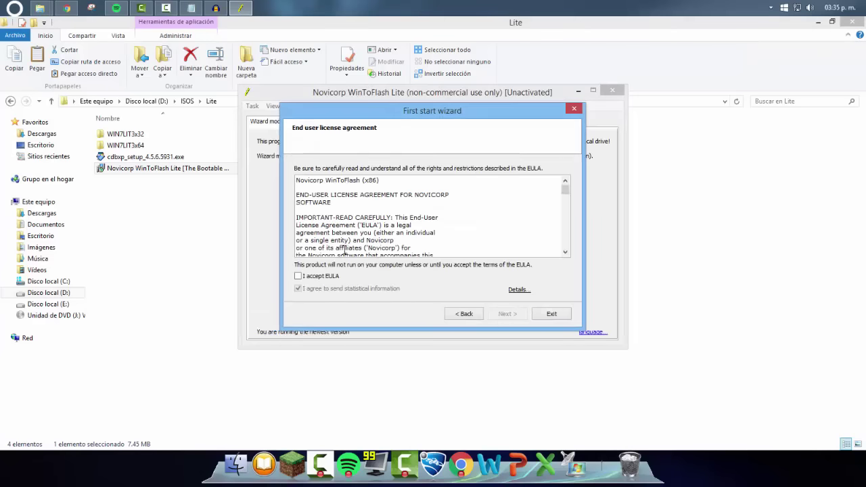
left_click(334, 276)
left_click(507, 314)
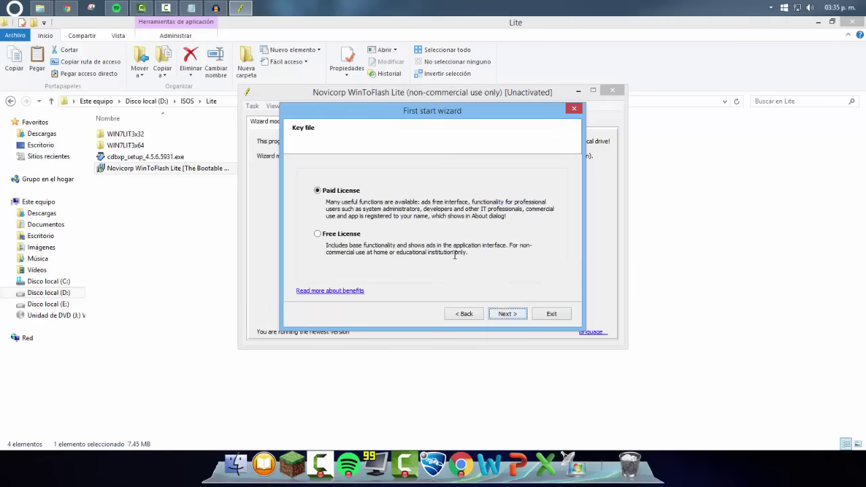
left_click(332, 235)
left_click(508, 314)
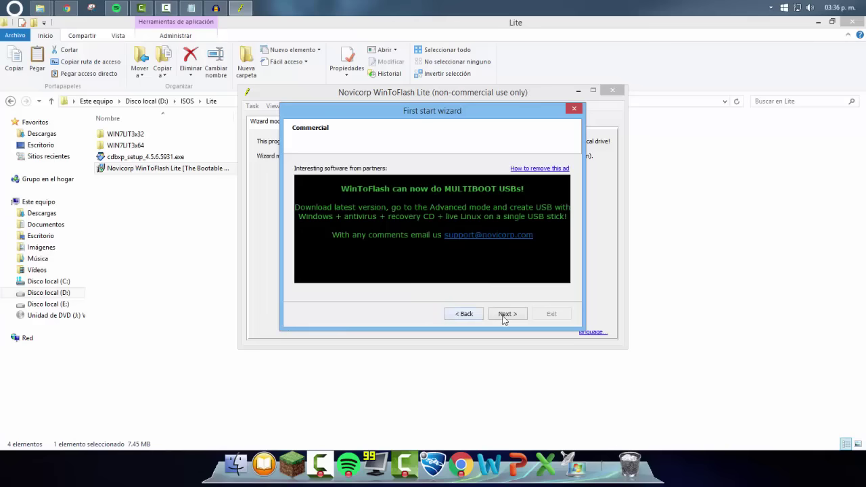
Choose Custom Setup without setting Mystartsearch as homepage and default search, and complete the first start wizard
left_click(503, 316)
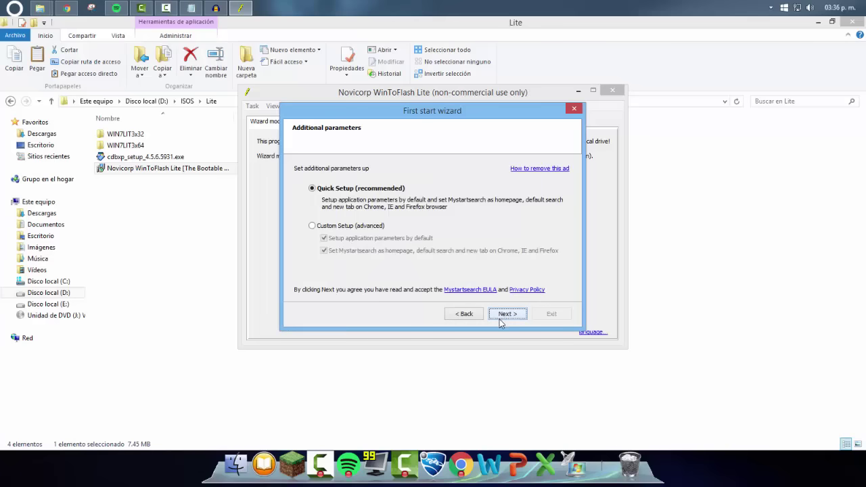
left_click(374, 227)
left_click(391, 254)
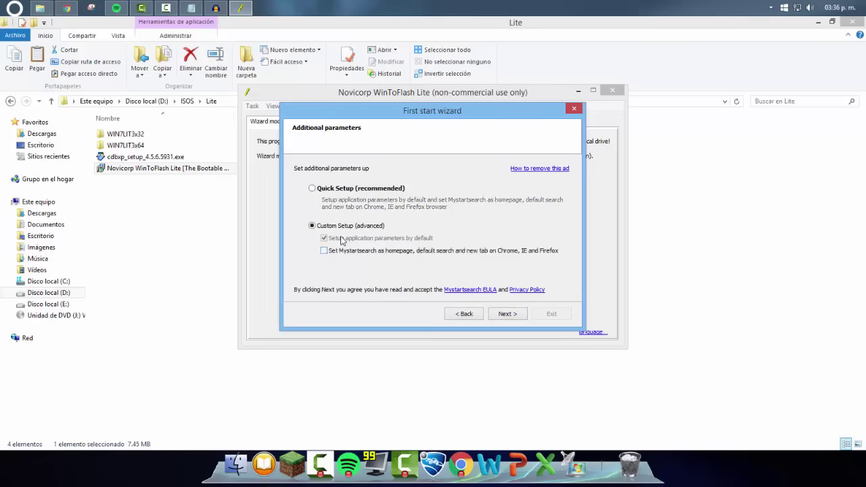
left_click(507, 315)
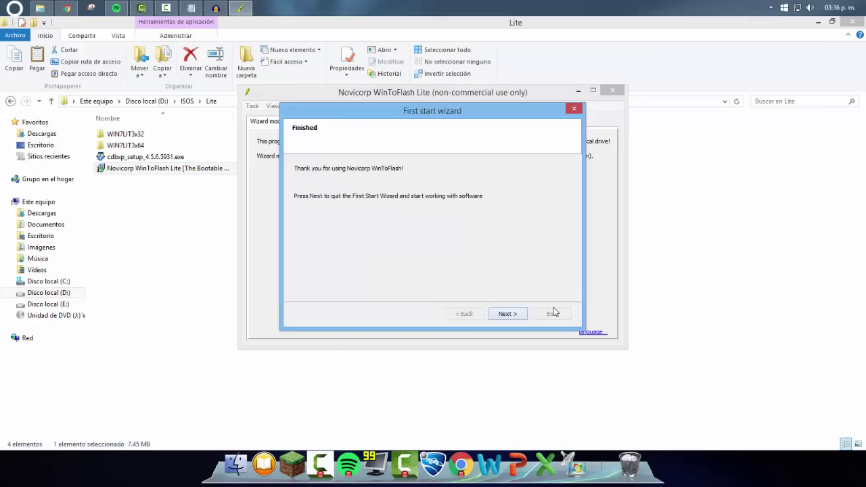
left_click(519, 315)
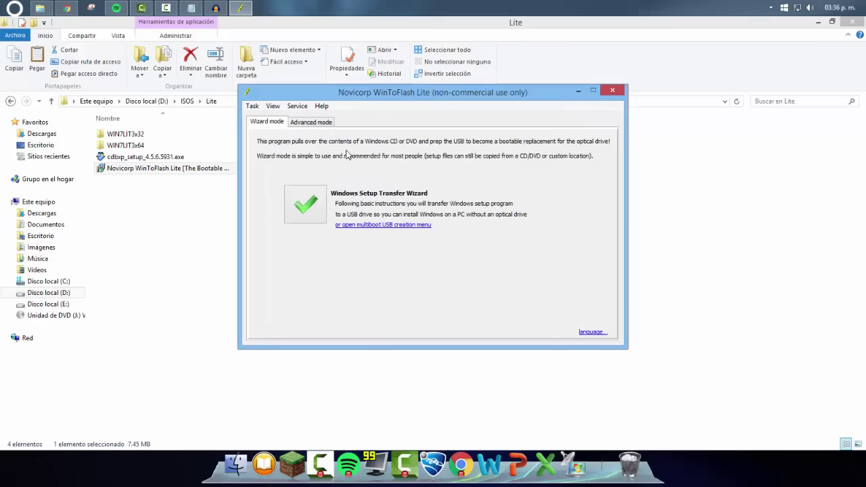
Create the advanced-mode task Transfer WinPE 2.x-5.x to a USB drive
left_click(319, 125)
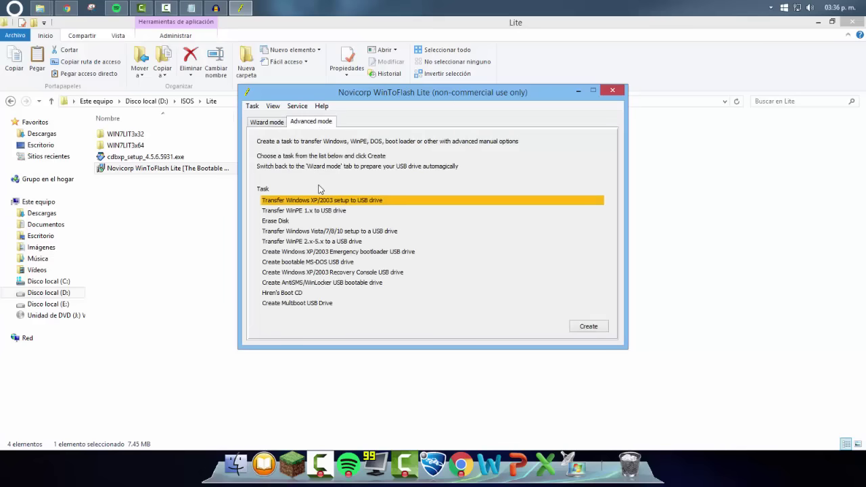
key("Down")
key("Down")
key("Down")
key("Down")
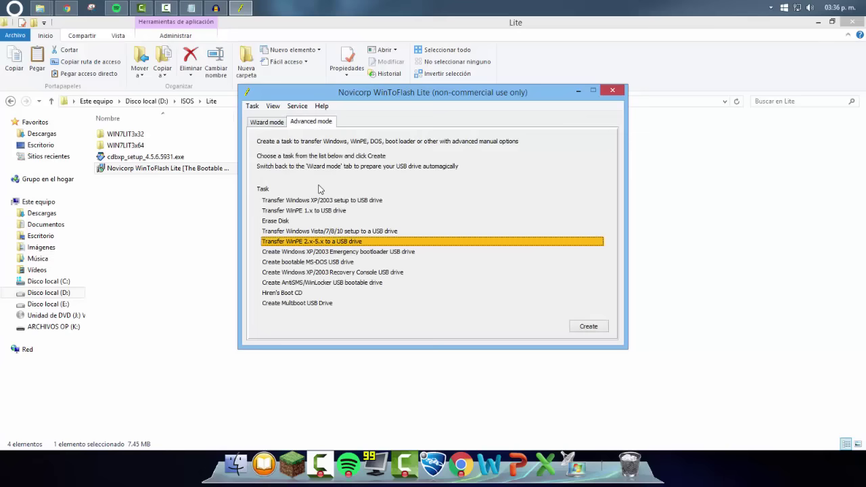
key("Return")
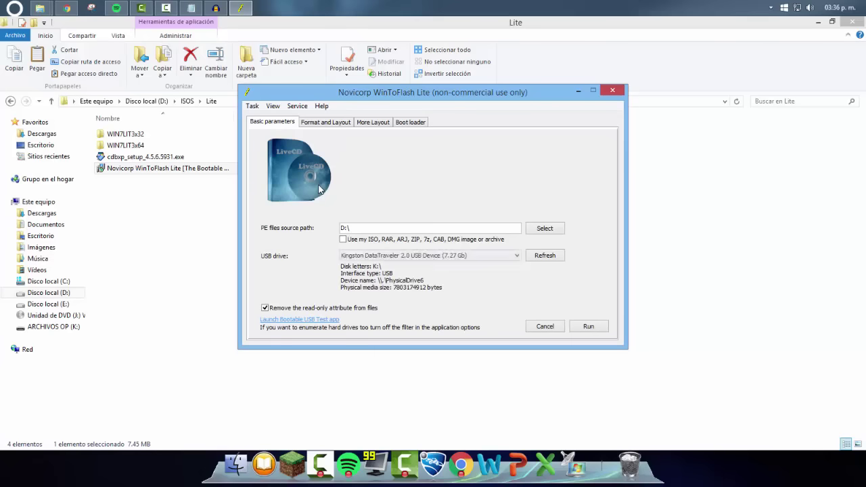
Set the PE files source path to the DVD drive J: labelled Win7Lite3.1x86Es
key("Return")
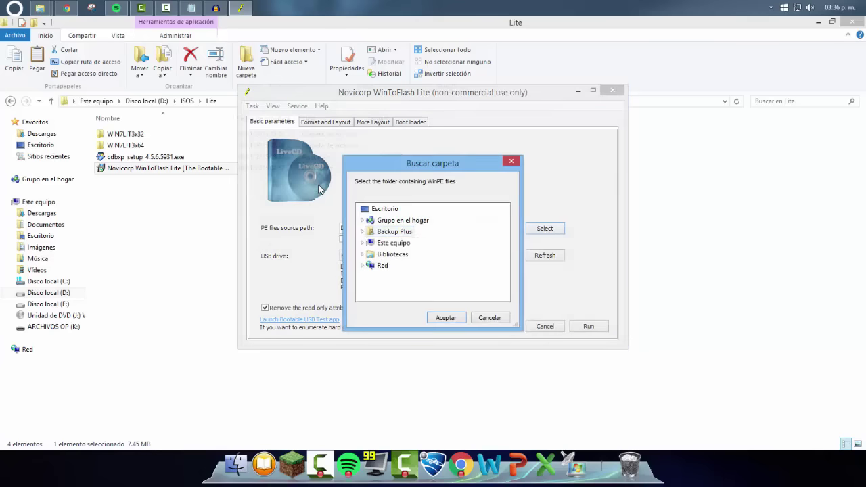
key("Down")
key("Right")
key("Down")
key("Down")
key("Down")
key("Down")
key("Down")
key("Down")
key("Down")
key("Down")
key("Down")
key("Down")
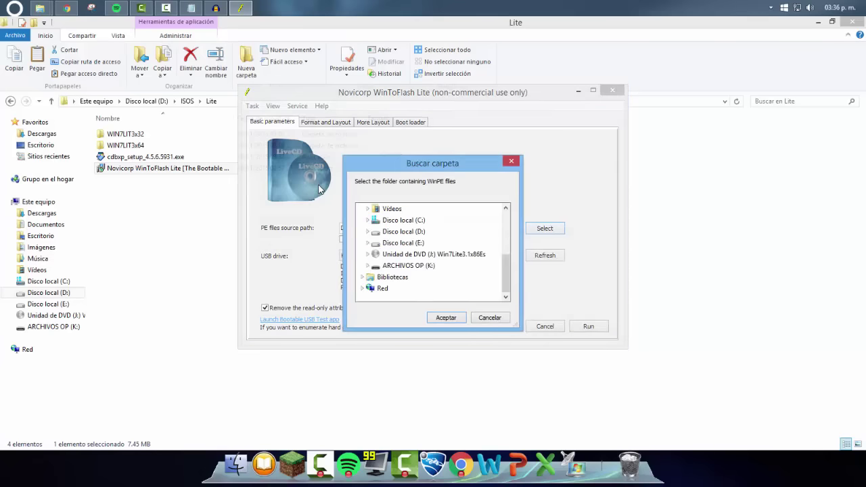
key("Right")
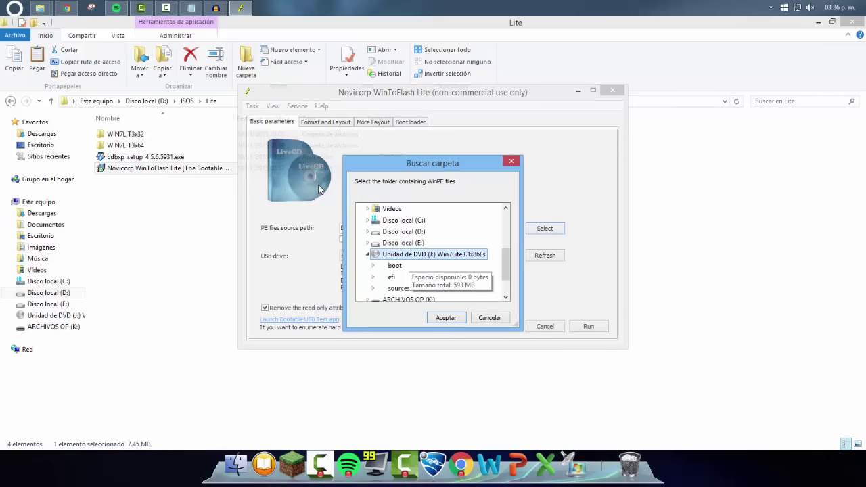
key("Return")
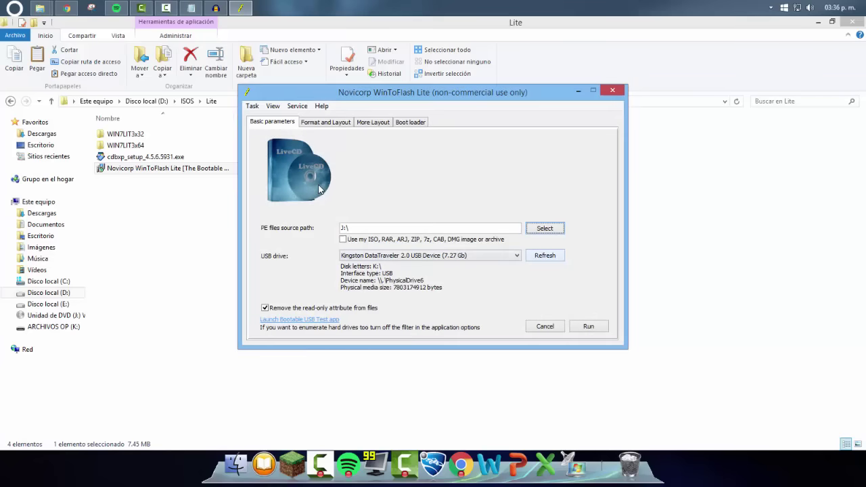
Choose the Kingston DataTraveler 2.0 USB Device as the USB drive and close WinToFlash
key("Tab")
key("alt+Down")
key("Return")
key("alt+F4")
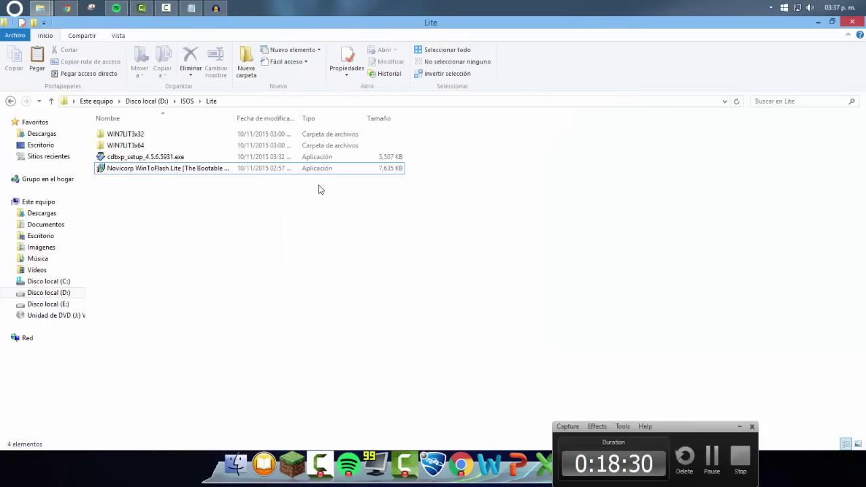